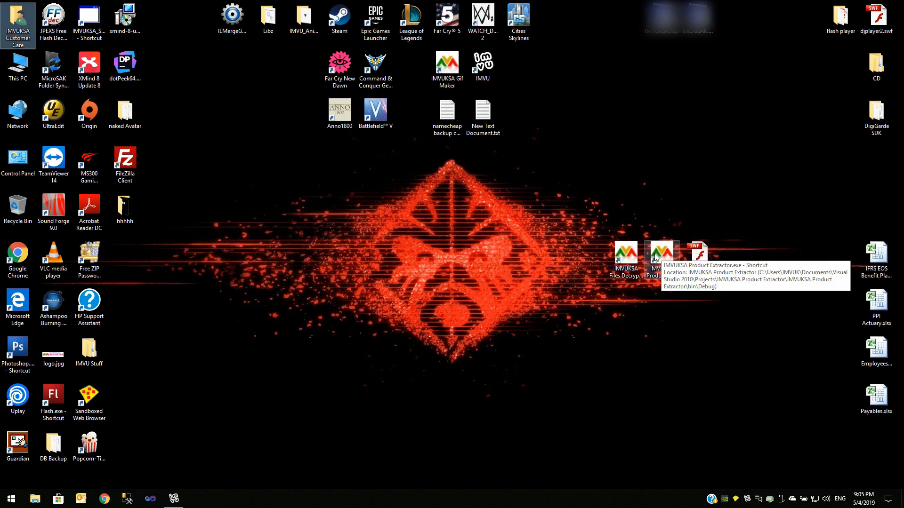
# Launch the IMVUKSA Product Extractor and reposition its window on the desktop.
pyautogui.doubleClick(656, 257)
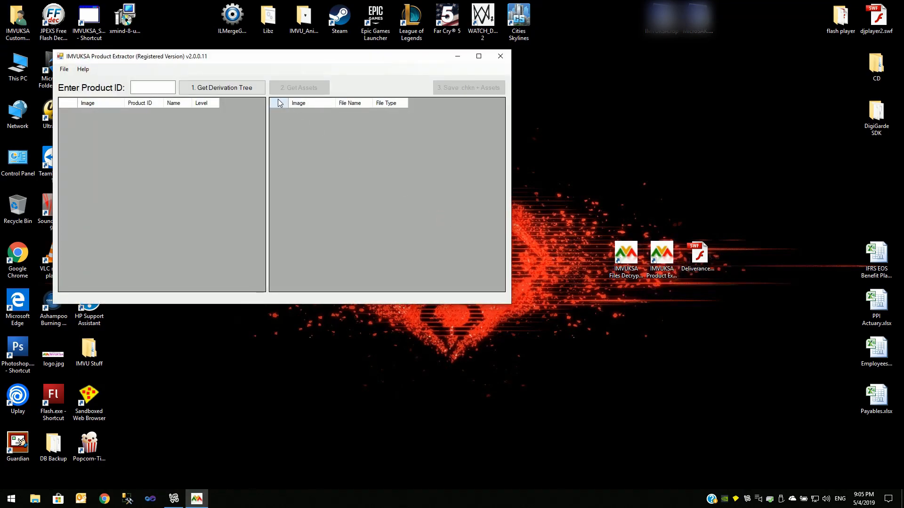
pyautogui.moveTo(233, 61); pyautogui.dragTo(306, 87)
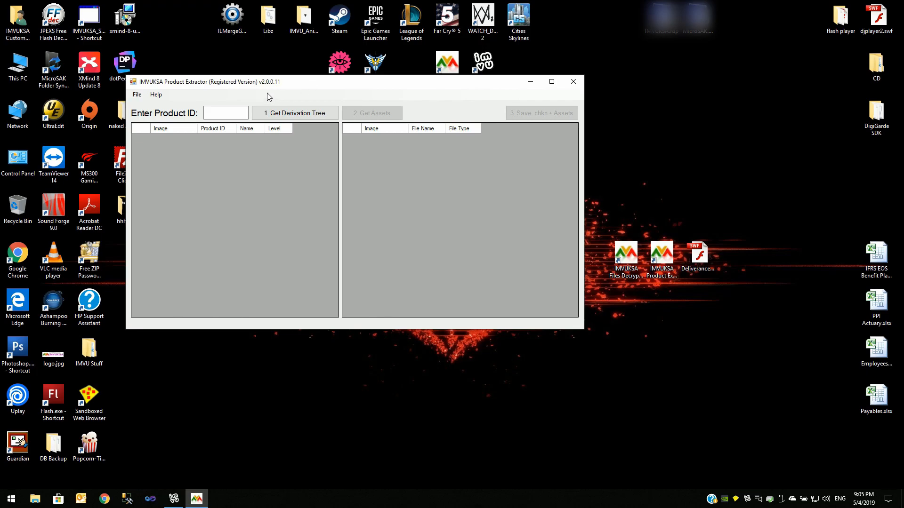
pyautogui.moveTo(256, 86); pyautogui.dragTo(244, 95)
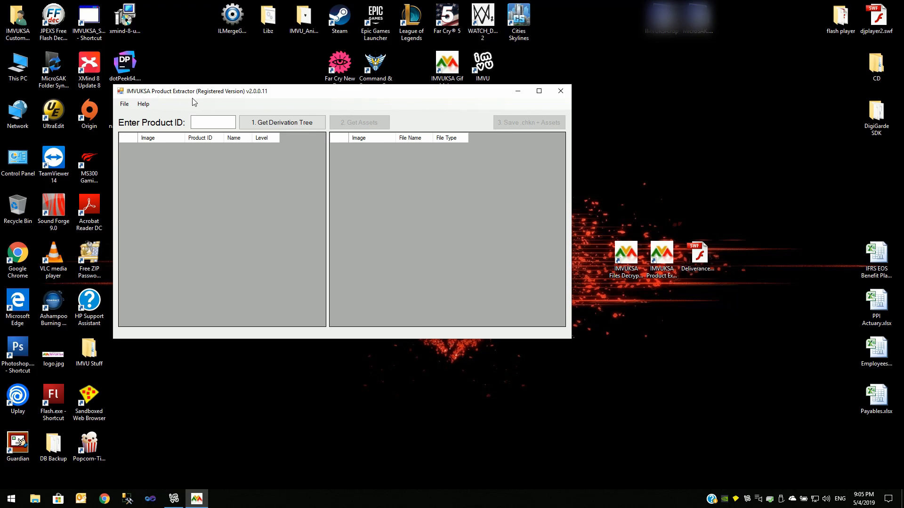
# Enter product ID 43682579 and get its derivation tree.
pyautogui.click(208, 121)
pyautogui.write('43682579')
pyautogui.click(305, 123)
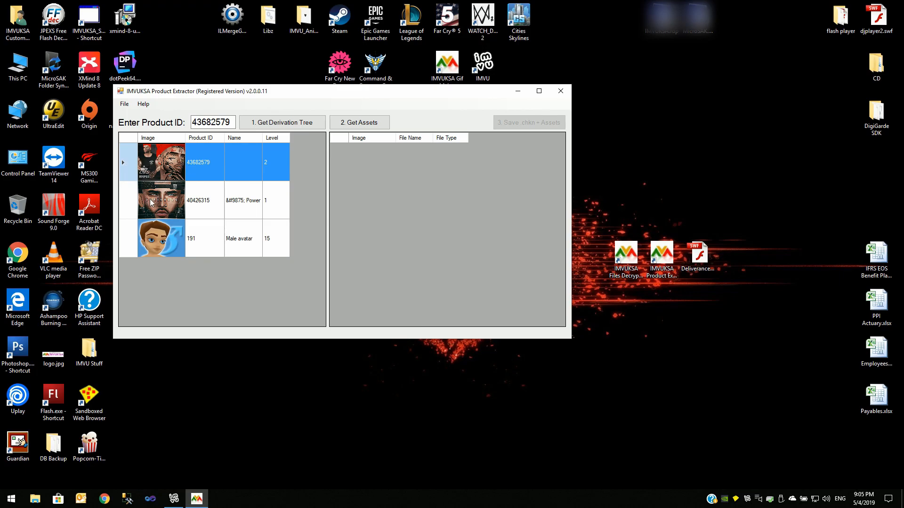
# Get the selected product's assets and select the ASS13.xaf and BKT07.xaf animation entries.
pyautogui.click(357, 123)
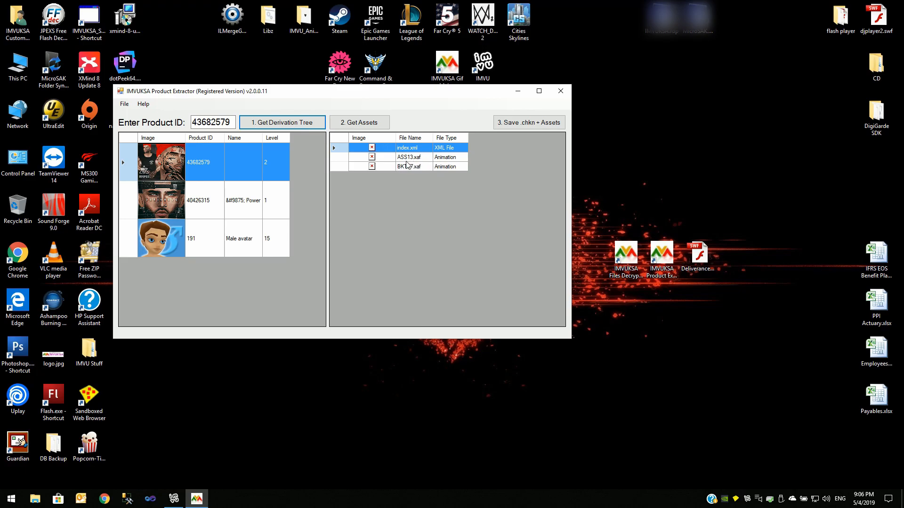
pyautogui.click(342, 157)
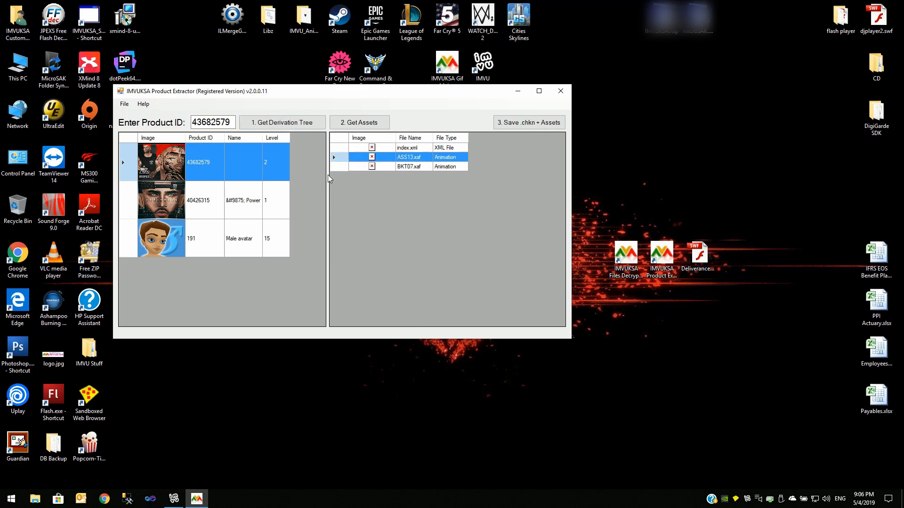
pyautogui.click(344, 166)
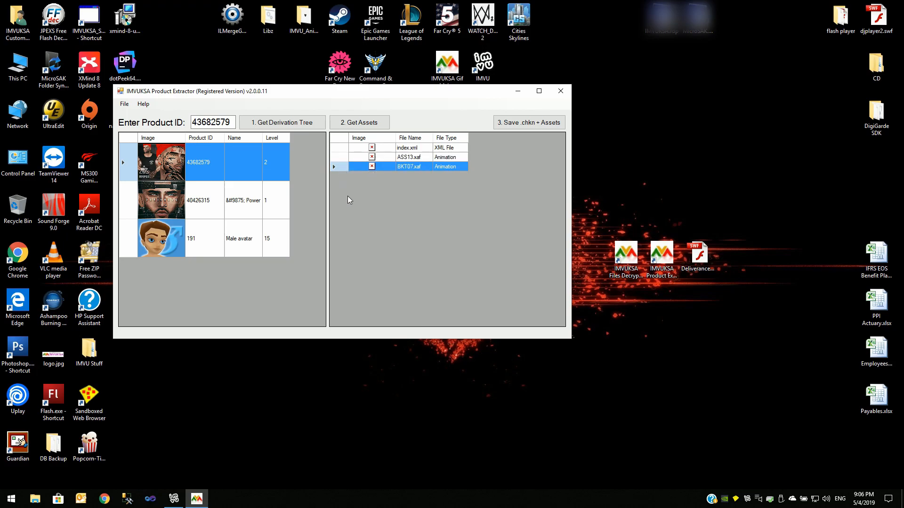
# Save the .chkn and assets into a new Desktop folder named Anim.
pyautogui.click(515, 124)
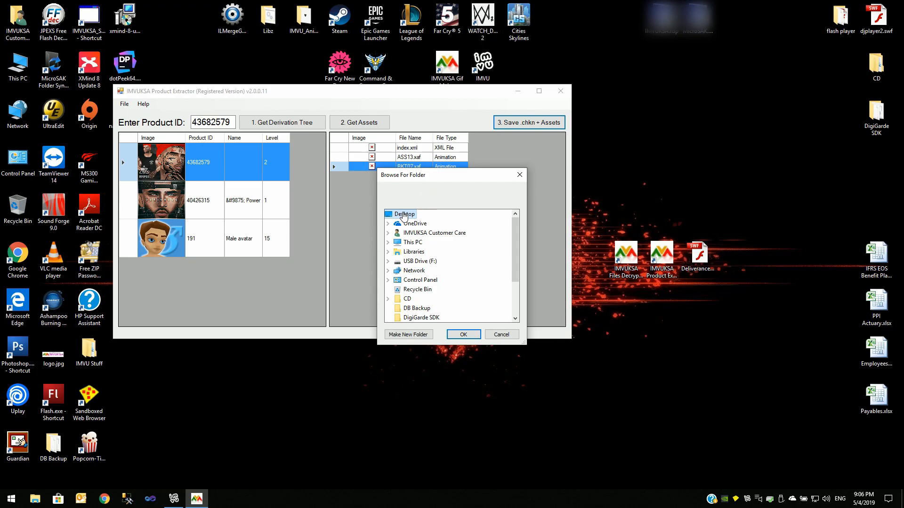
pyautogui.click(409, 335)
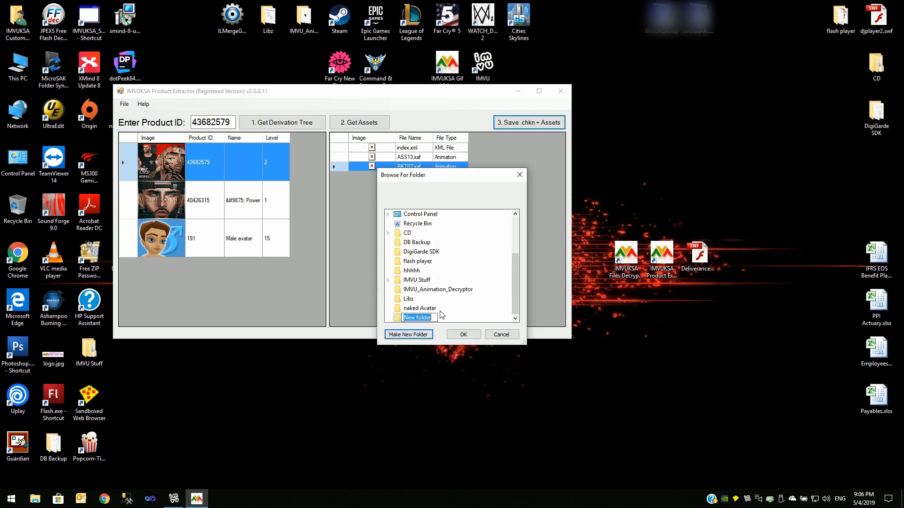
pyautogui.write('Anim')
pyautogui.press('Return')
pyautogui.click(471, 336)
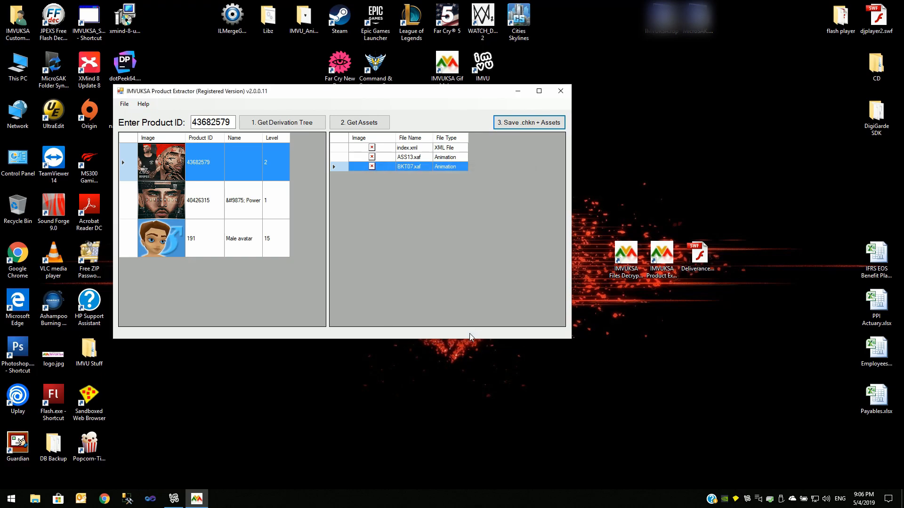
# Close the Product Extractor, leaving the Anim folder open.
pyautogui.click(562, 127)
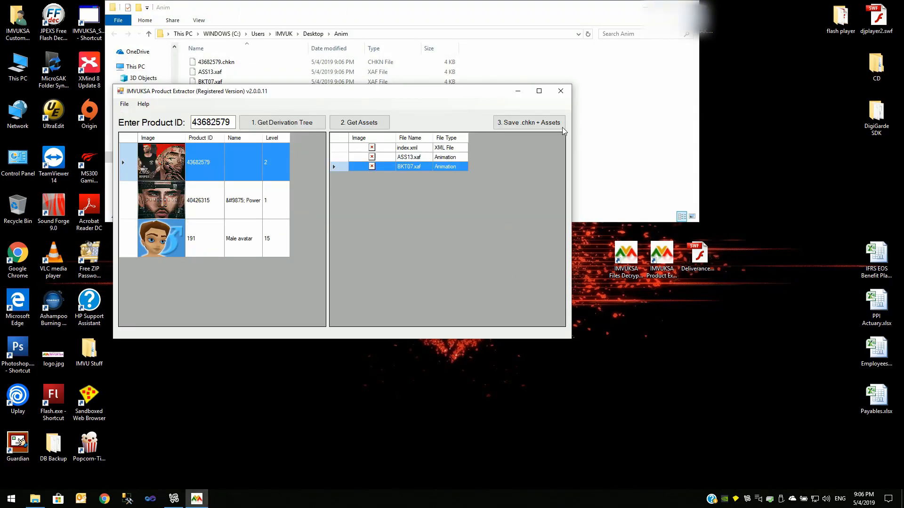
pyautogui.click(561, 92)
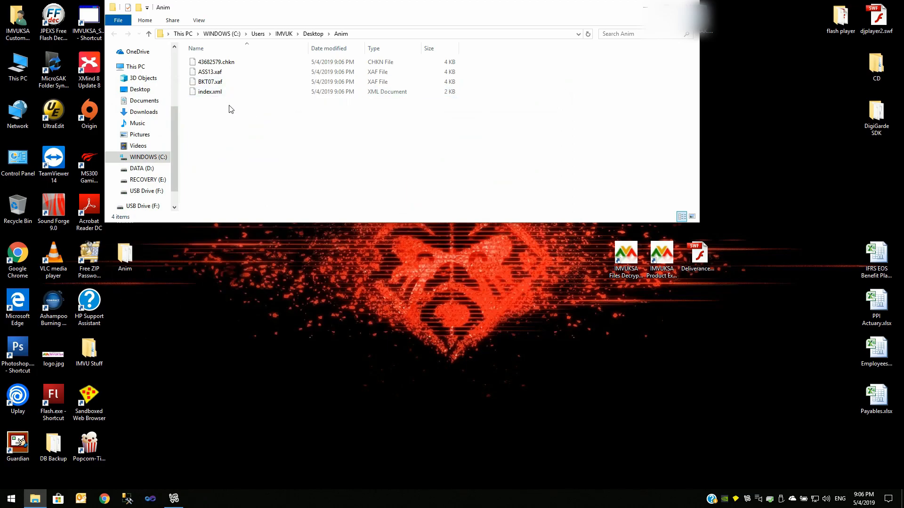
# Open BKT07.xaf from the Anim folder in UltraEdit.
pyautogui.click(221, 82)
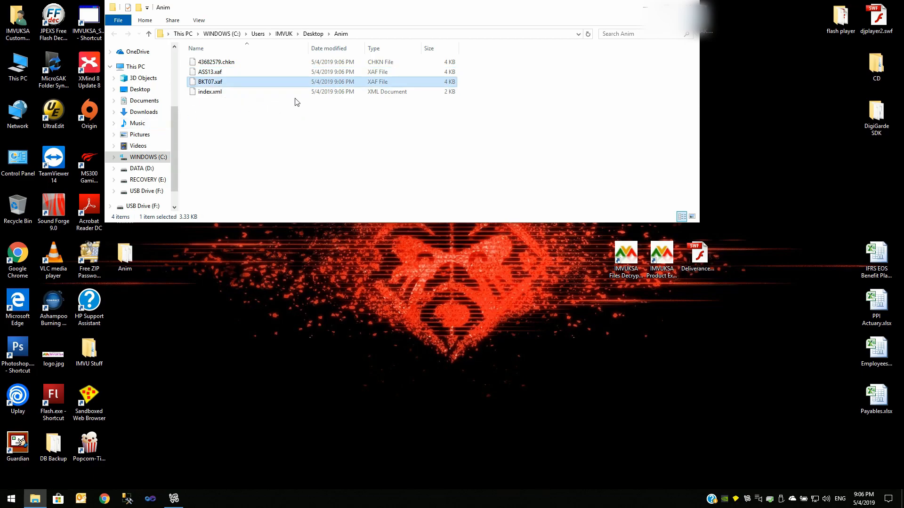
pyautogui.rightClick(211, 83)
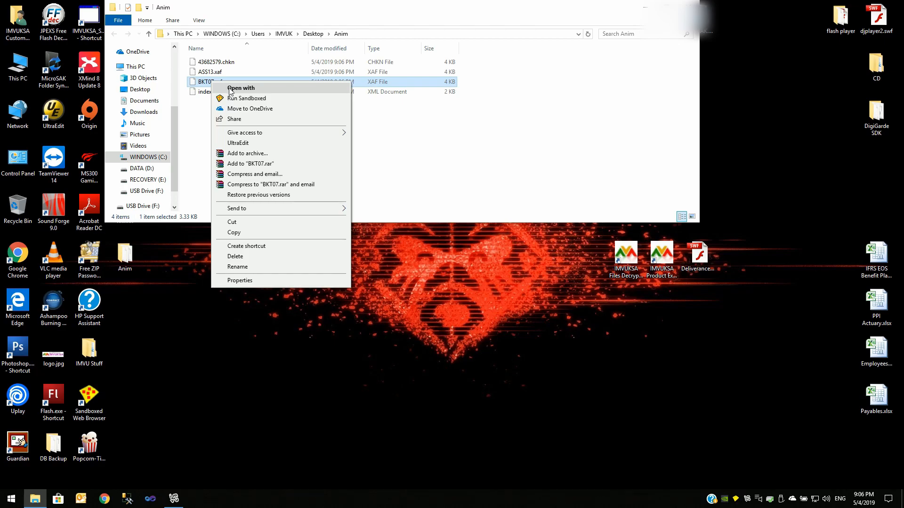
pyautogui.click(251, 142)
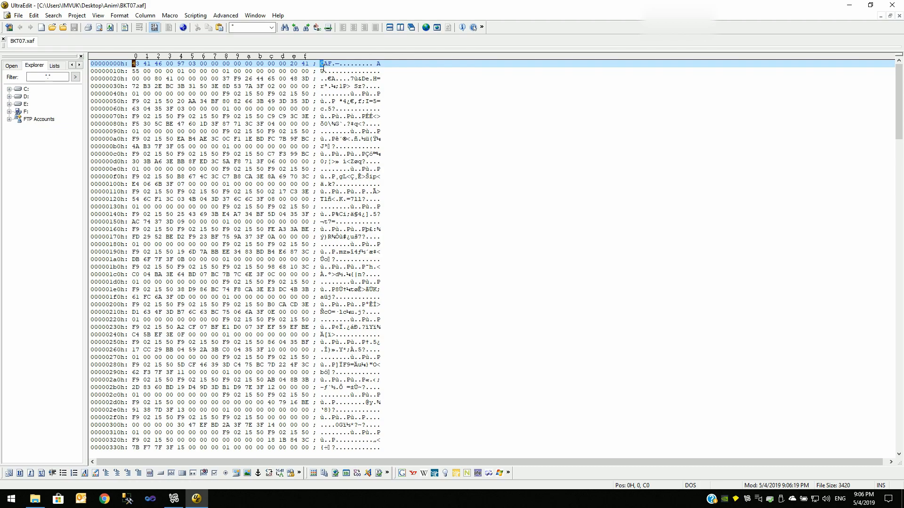
# Examine BKT07.xaf's encrypted contents as plain text instead of hex, then close the editor.
pyautogui.click(160, 29)
pyautogui.click(207, 101)
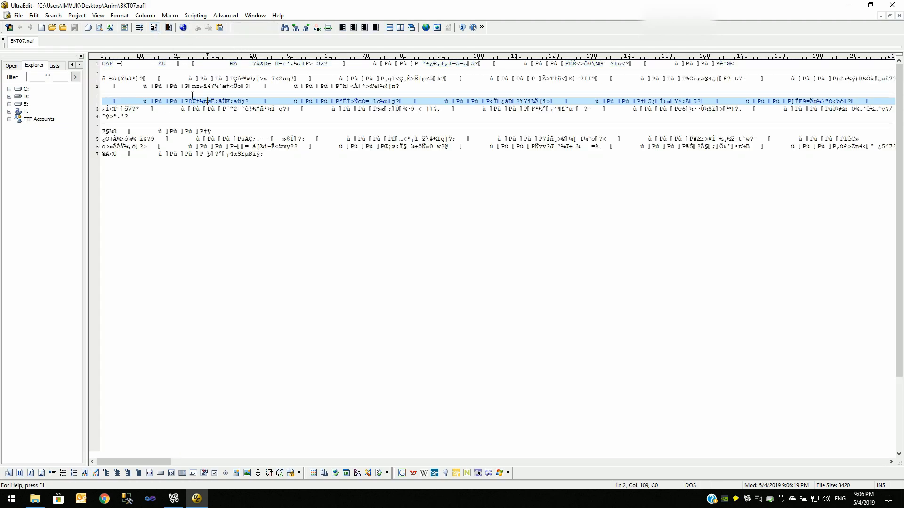
pyautogui.moveTo(102, 64); pyautogui.dragTo(632, 153)
pyautogui.click(331, 123)
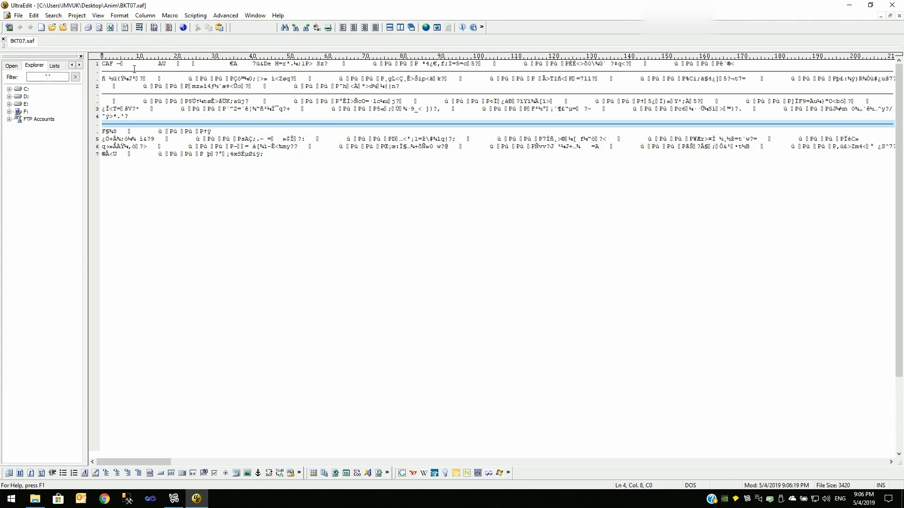
pyautogui.moveTo(103, 63); pyautogui.dragTo(304, 154)
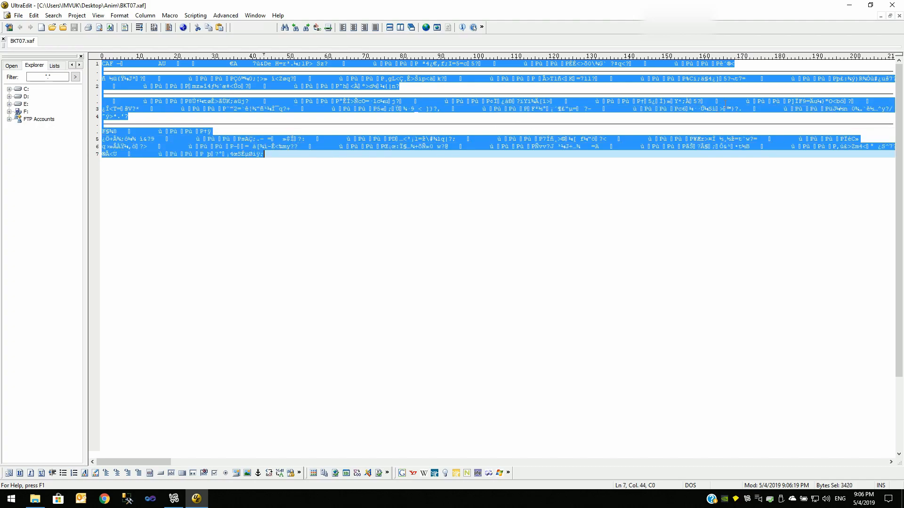
pyautogui.click(892, 6)
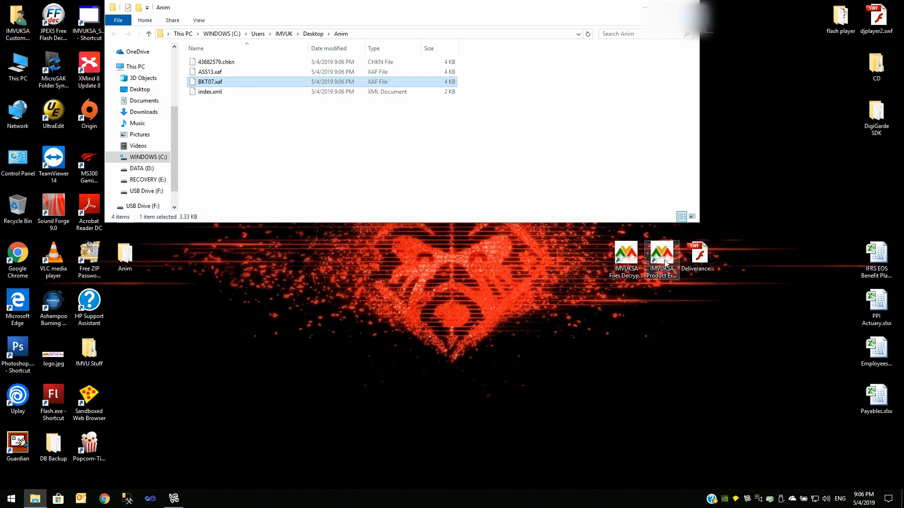
# Decrypt BKT07.xaf from the Desktop Anim folder with the IMVUKSA Files Decryptor.
pyautogui.click(628, 261)
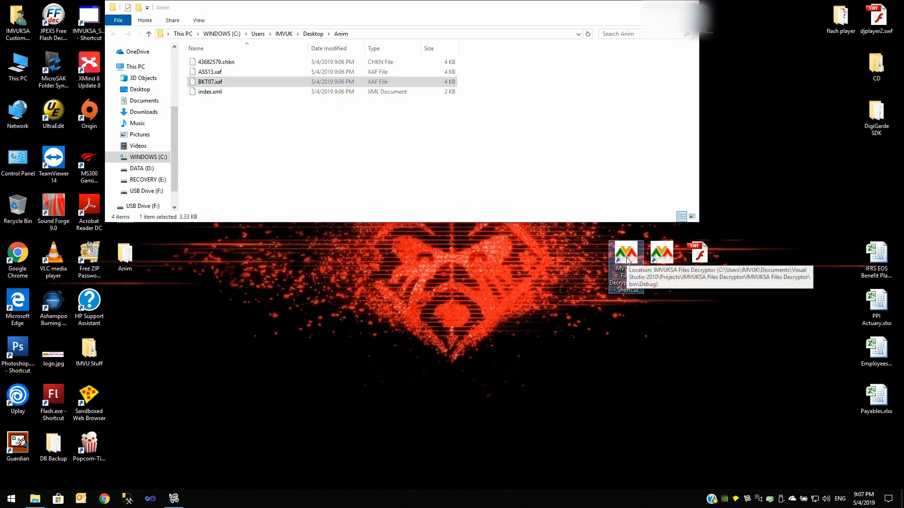
pyautogui.doubleClick(628, 260)
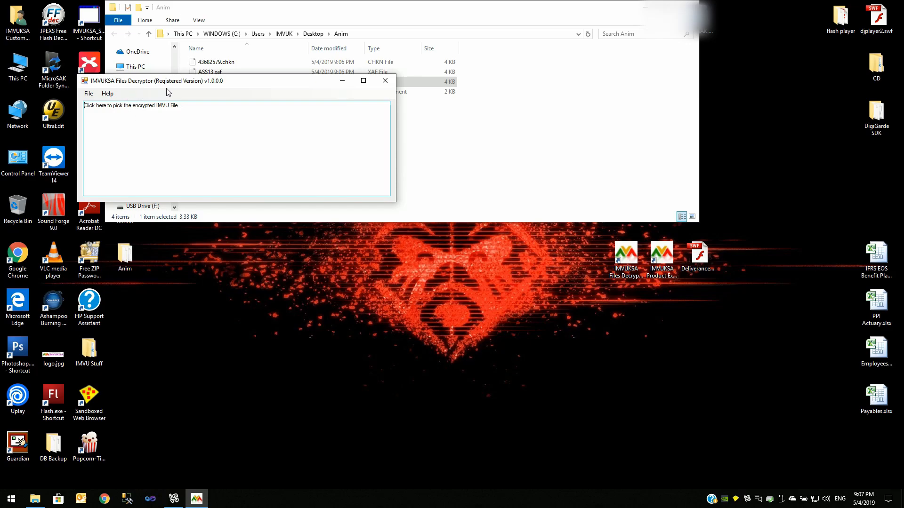
pyautogui.moveTo(199, 86); pyautogui.dragTo(391, 185)
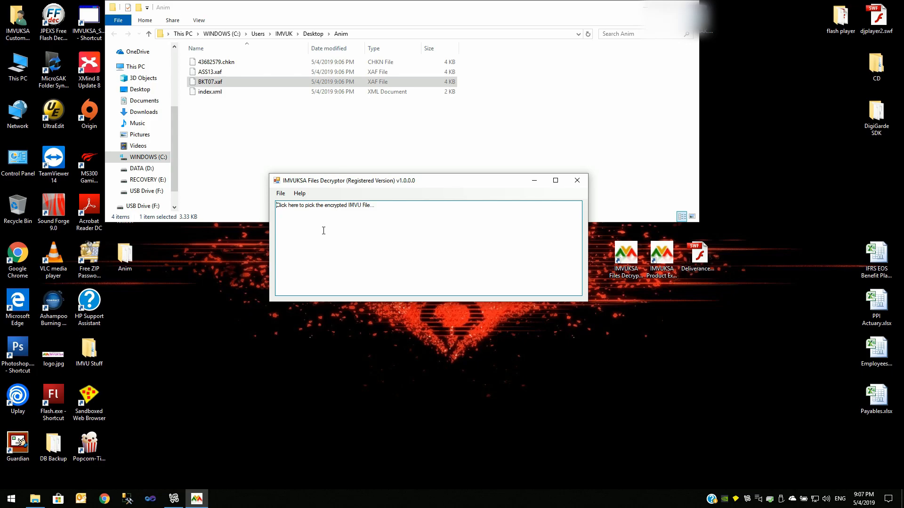
pyautogui.click(323, 231)
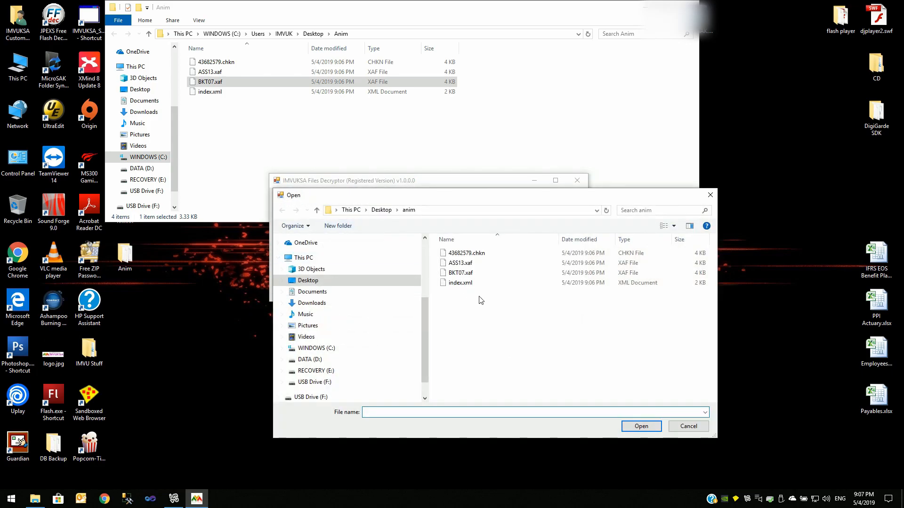
pyautogui.click(459, 274)
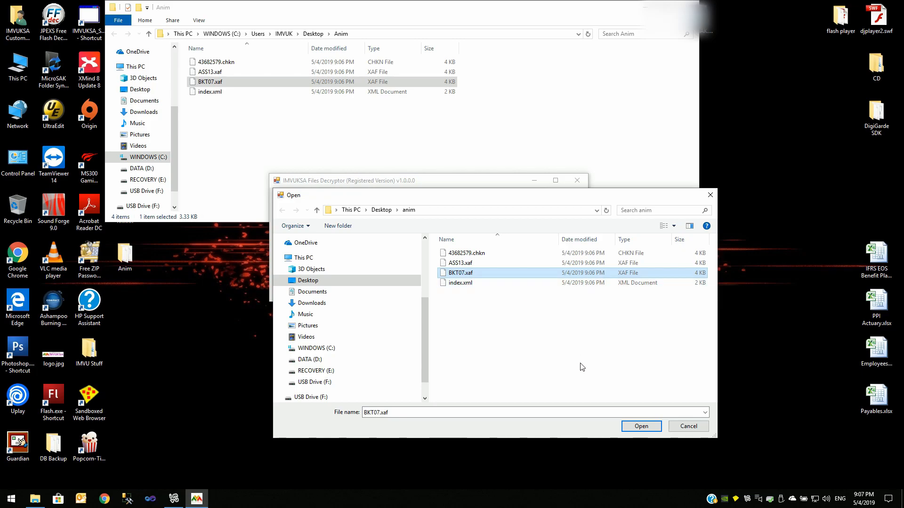
pyautogui.click(631, 426)
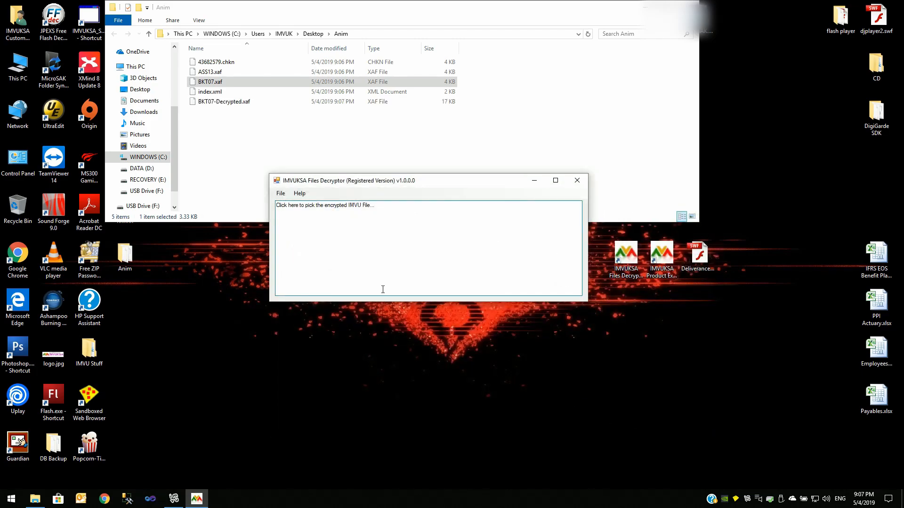
# Open BKT07-Decrypted.xaf in UltraEdit, inspect and select all its XML animation text, then show the desktop.
pyautogui.click(220, 101)
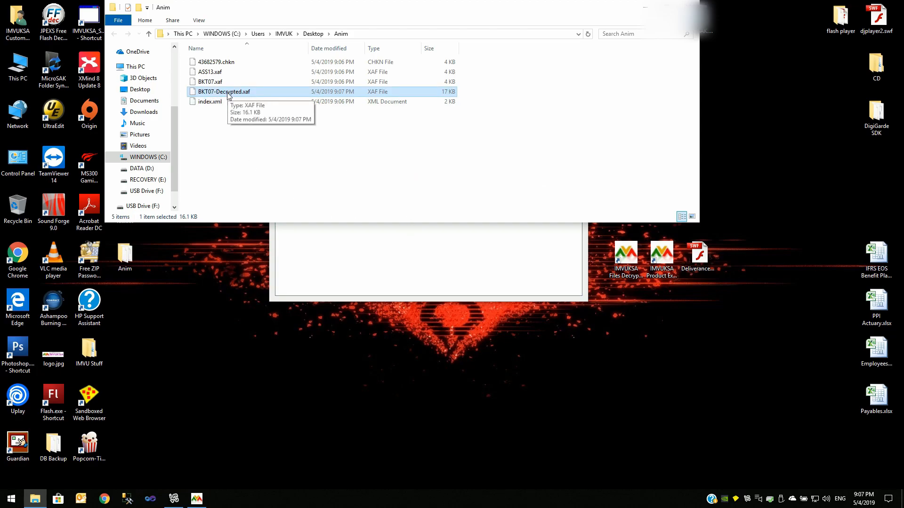
pyautogui.rightClick(229, 96)
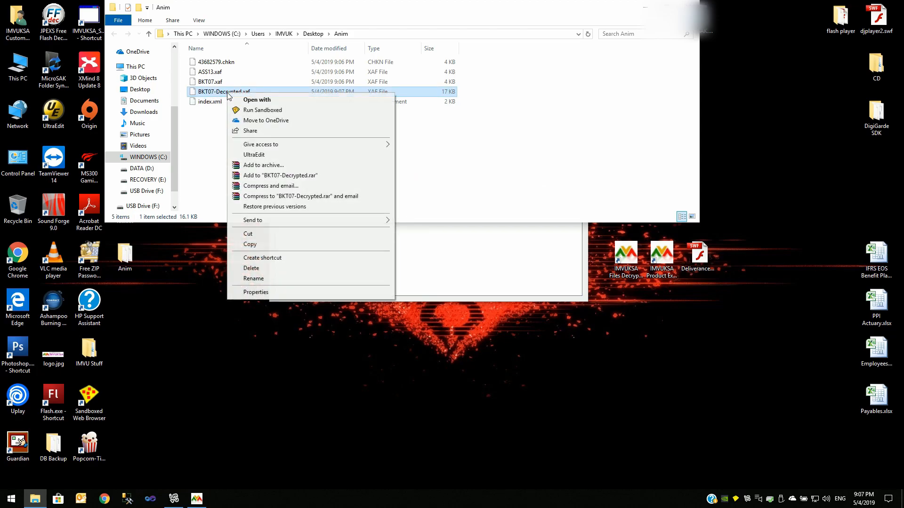
pyautogui.click(257, 156)
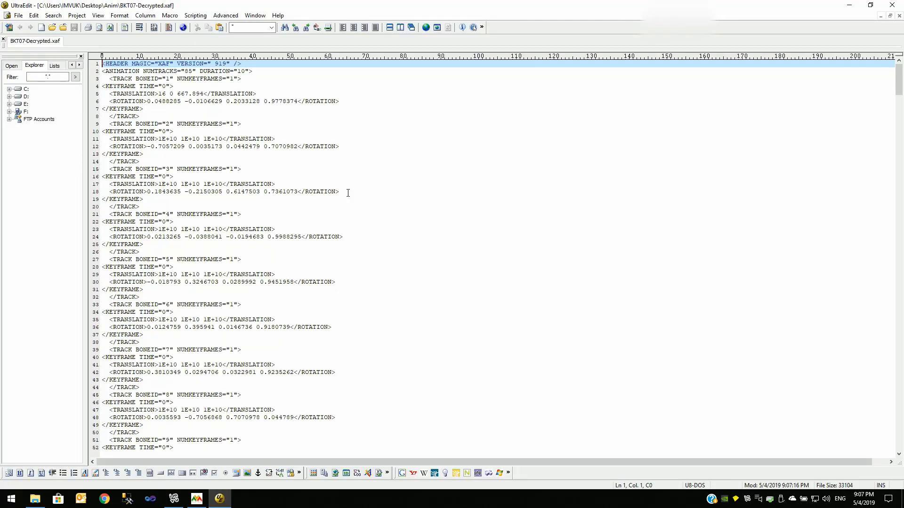
pyautogui.click(163, 106)
pyautogui.moveTo(103, 64); pyautogui.dragTo(181, 115)
pyautogui.click(181, 113)
pyautogui.click(166, 154)
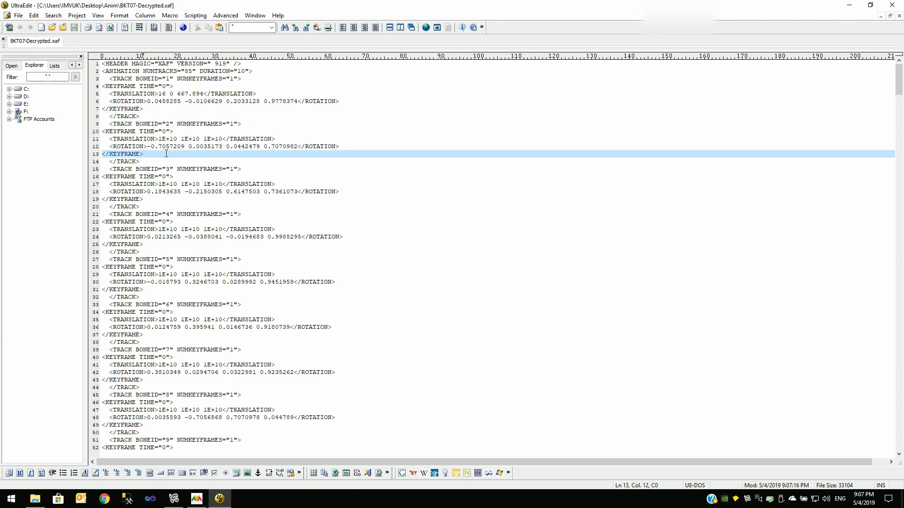
pyautogui.hotkey('ctrl', 'a')
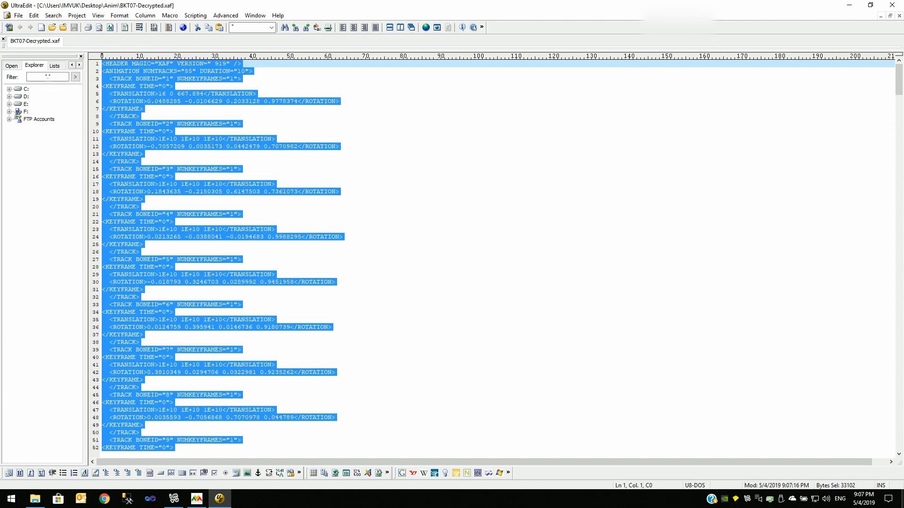
pyautogui.click(902, 498)
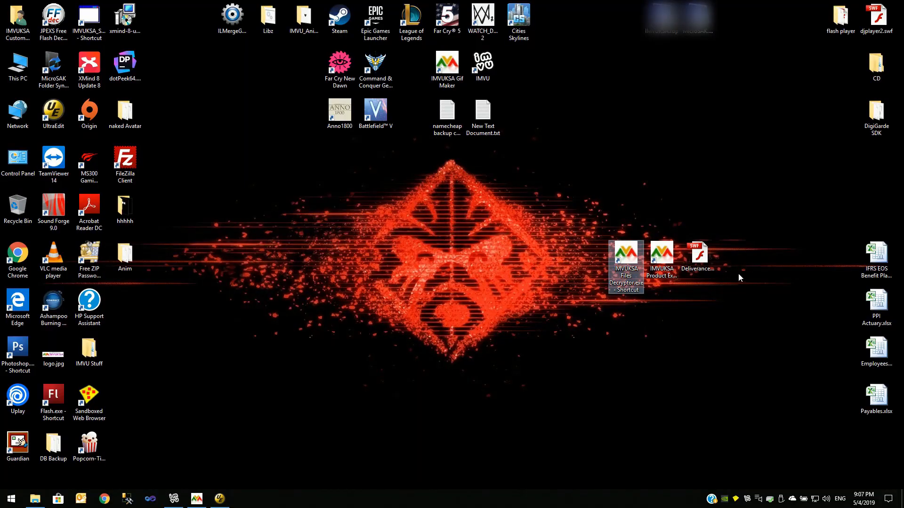
# Launch the Deliverance animator, start it, and move and enlarge its window.
pyautogui.click(704, 259)
pyautogui.doubleClick(705, 258)
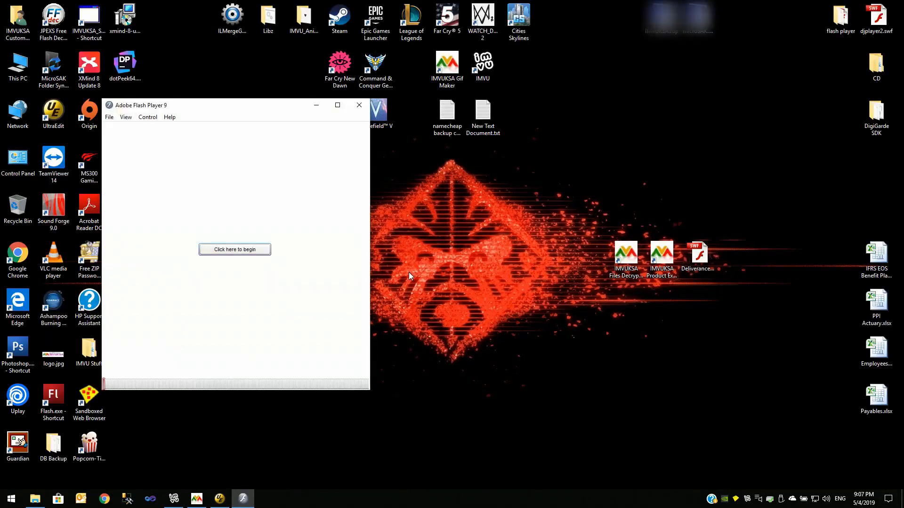
pyautogui.click(243, 249)
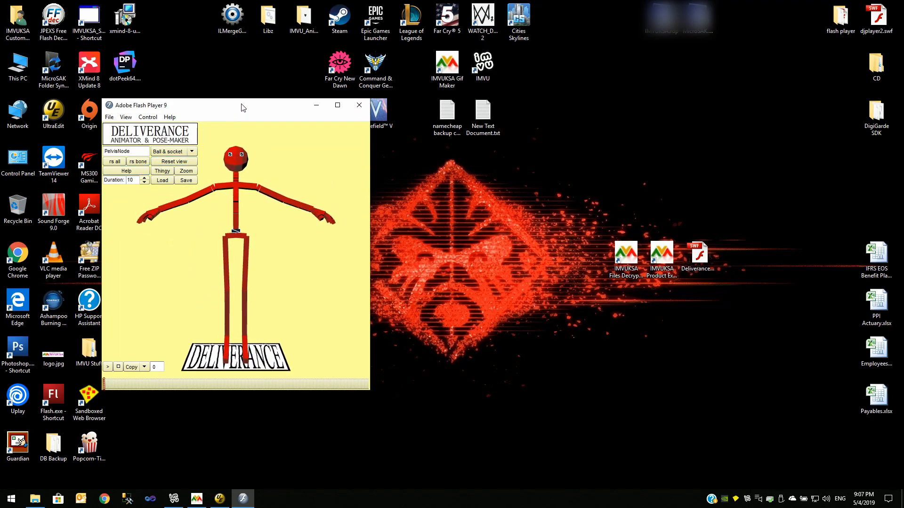
pyautogui.moveTo(241, 104); pyautogui.dragTo(302, 69)
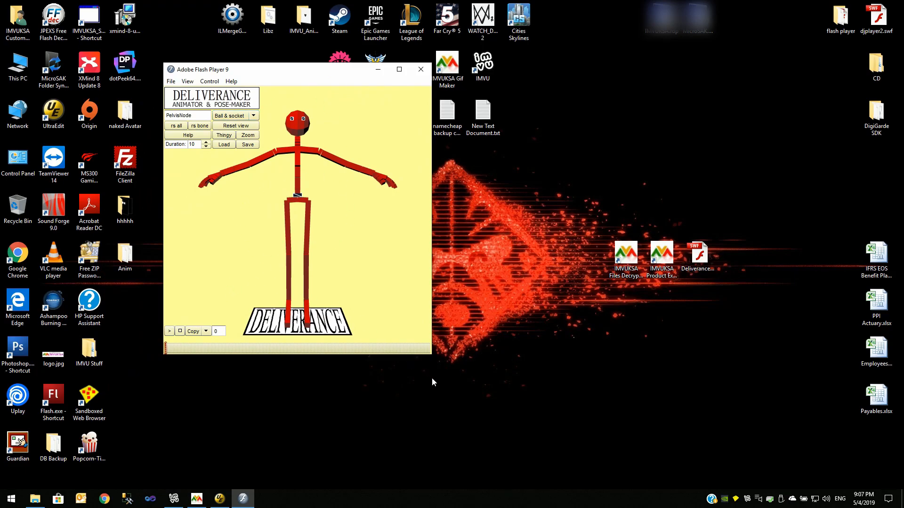
pyautogui.moveTo(430, 356); pyautogui.dragTo(513, 398)
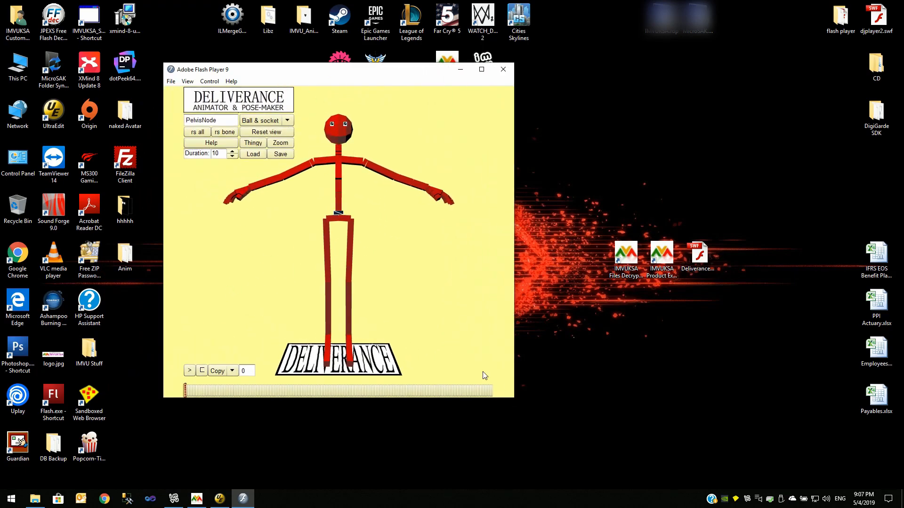
# Load the decrypted XAF animation text into Deliverance by pasting it into the load box.
pyautogui.click(253, 155)
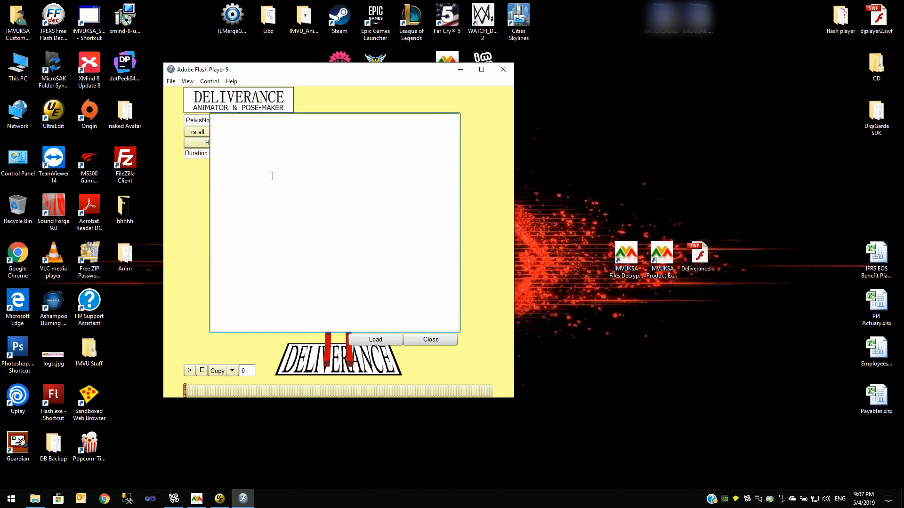
pyautogui.hotkey('ctrl', 'v')
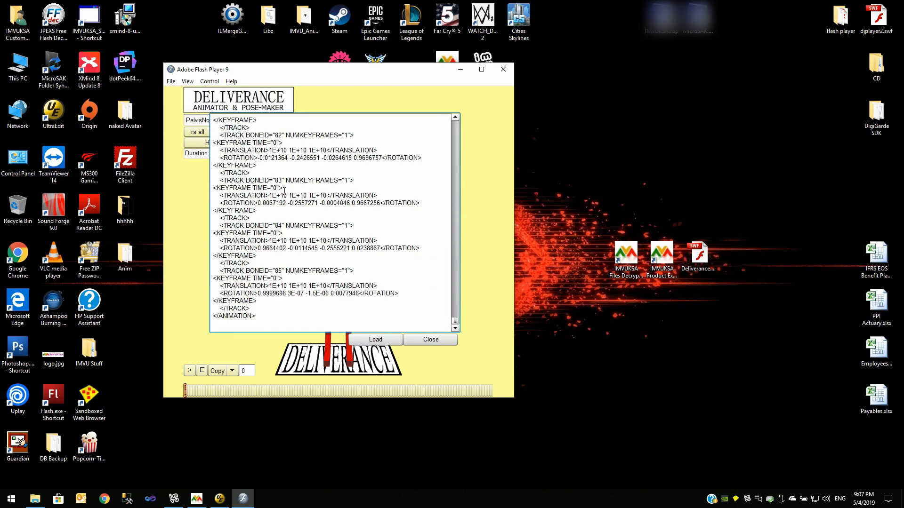
pyautogui.click(376, 339)
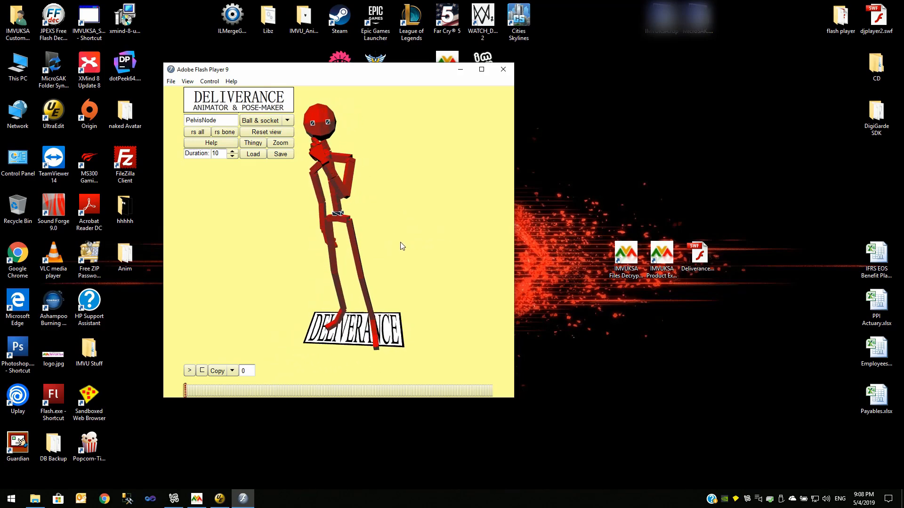
# Pose the figure by rotating its left elbow, arm and left thigh into a new stance.
pyautogui.click(338, 185)
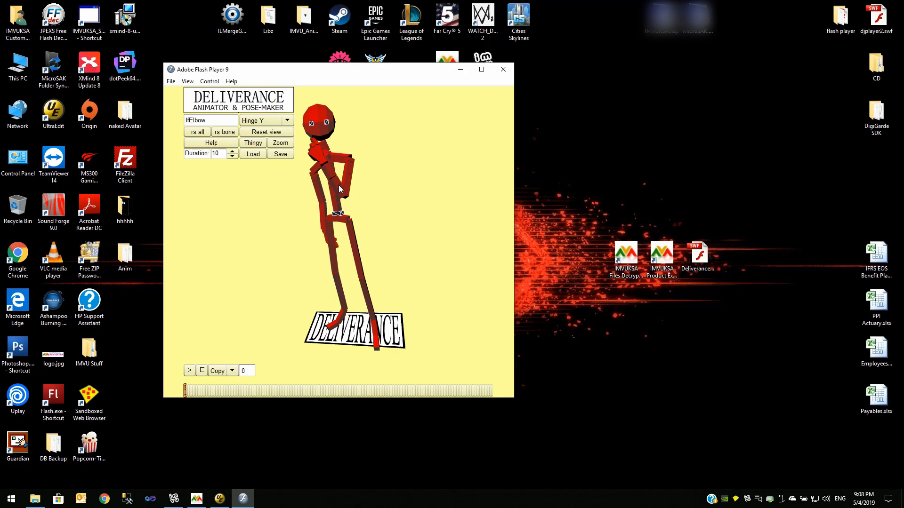
pyautogui.moveTo(340, 185); pyautogui.dragTo(437, 180)
pyautogui.moveTo(409, 256); pyautogui.dragTo(438, 244)
pyautogui.click(353, 248)
pyautogui.moveTo(354, 248); pyautogui.dragTo(392, 248)
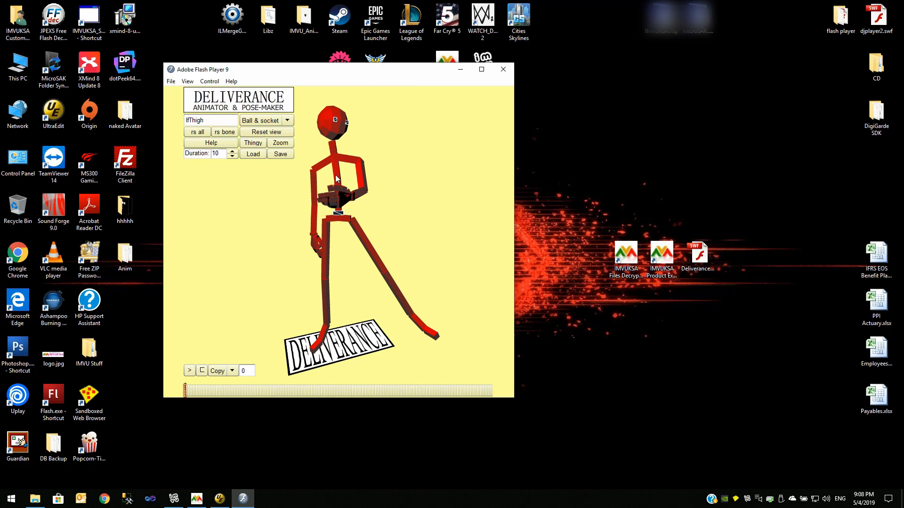
pyautogui.moveTo(395, 196); pyautogui.dragTo(363, 199)
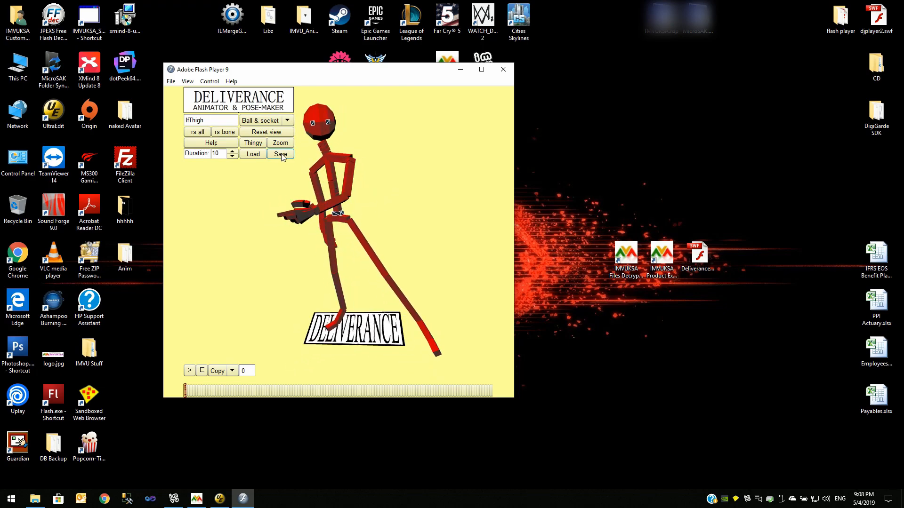
# Save the new pose so its XAF text is copied, then switch to UltraEdit.
pyautogui.click(281, 155)
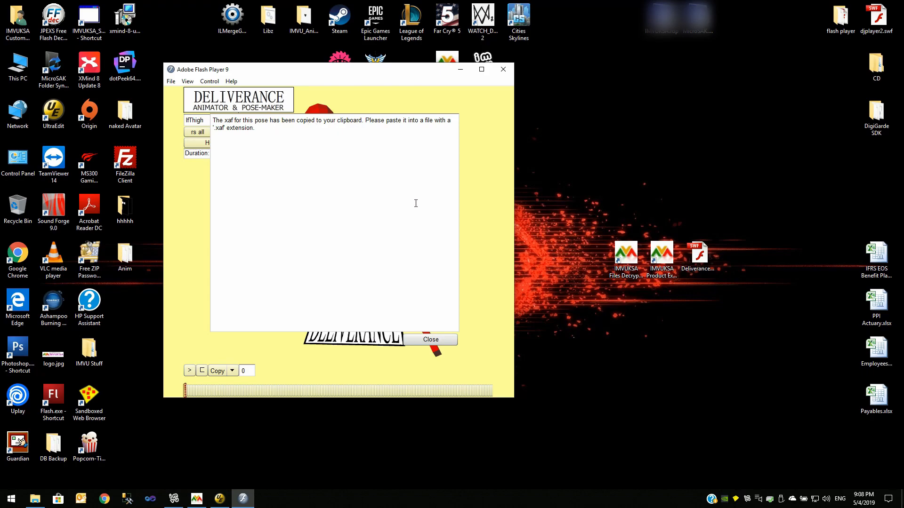
pyautogui.click(460, 69)
pyautogui.click(219, 499)
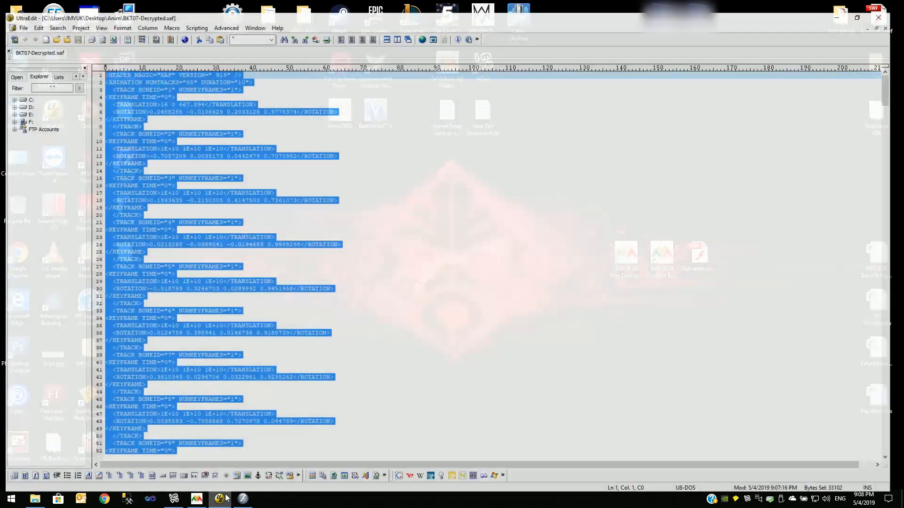
# Replace all text in BKT07-Decrypted.xaf with the new pose's XAF, save the file and close UltraEdit.
pyautogui.click(384, 189)
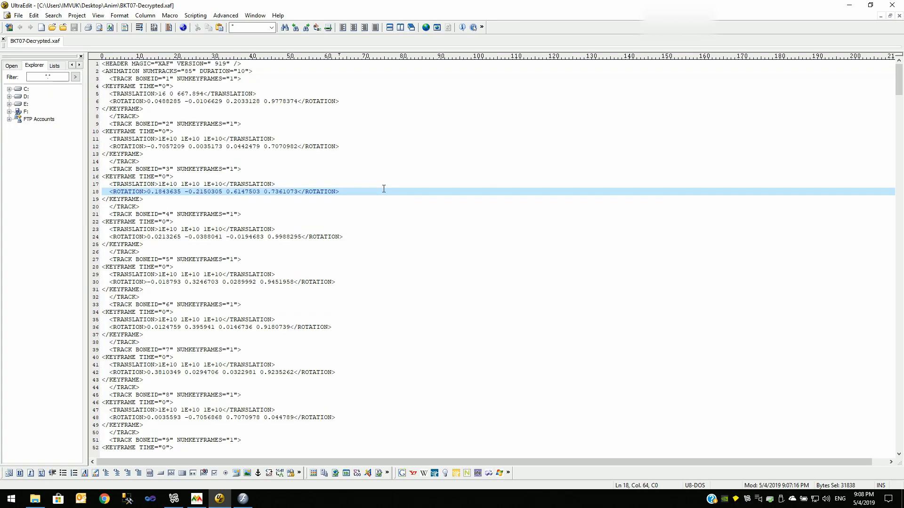
pyautogui.hotkey('ctrl', 'a')
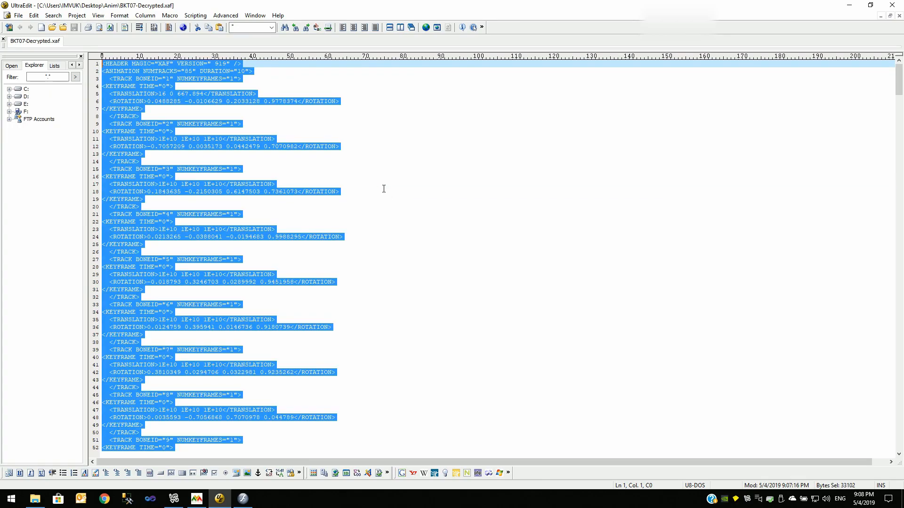
pyautogui.hotkey('ctrl', 'v')
pyautogui.click(74, 27)
pyautogui.click(892, 5)
# Open the Anim folder window and examine the BKT07-Decrypted.xaf file entry.
pyautogui.click(35, 499)
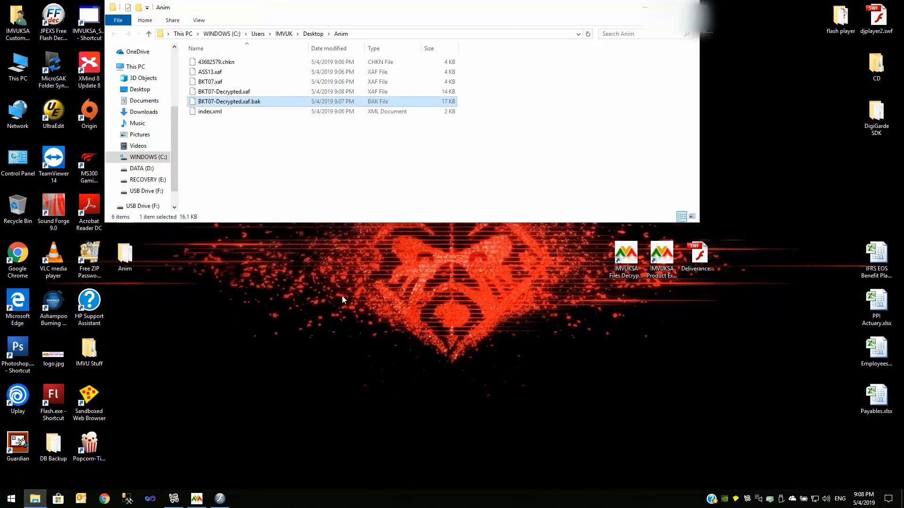
pyautogui.click(233, 92)
pyautogui.rightClick(233, 94)
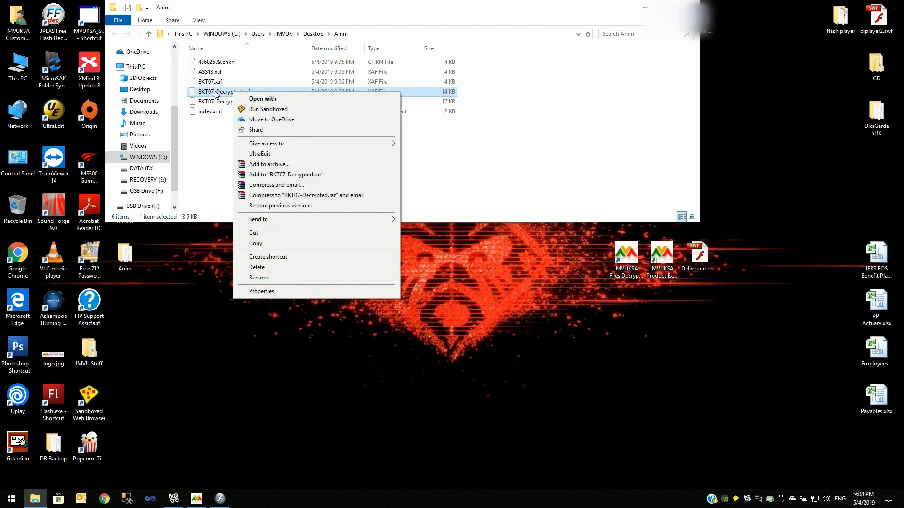
pyautogui.click(209, 163)
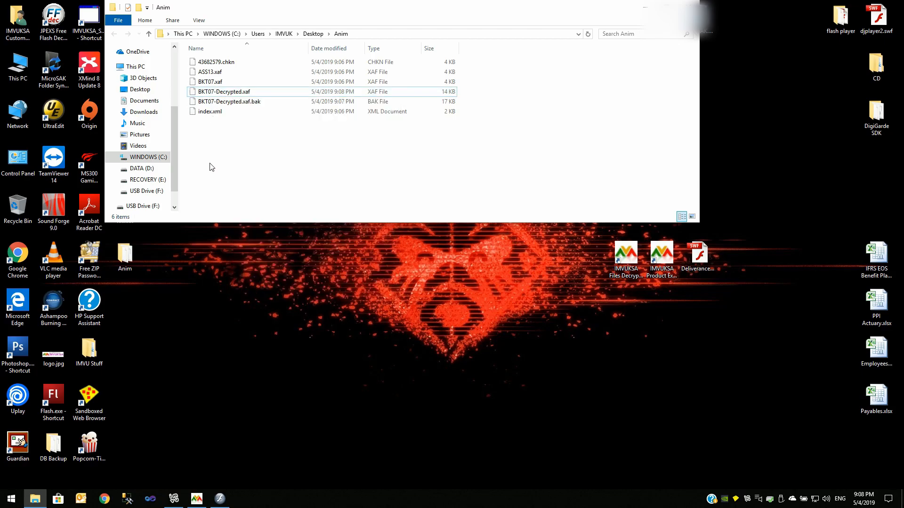
pyautogui.click(234, 93)
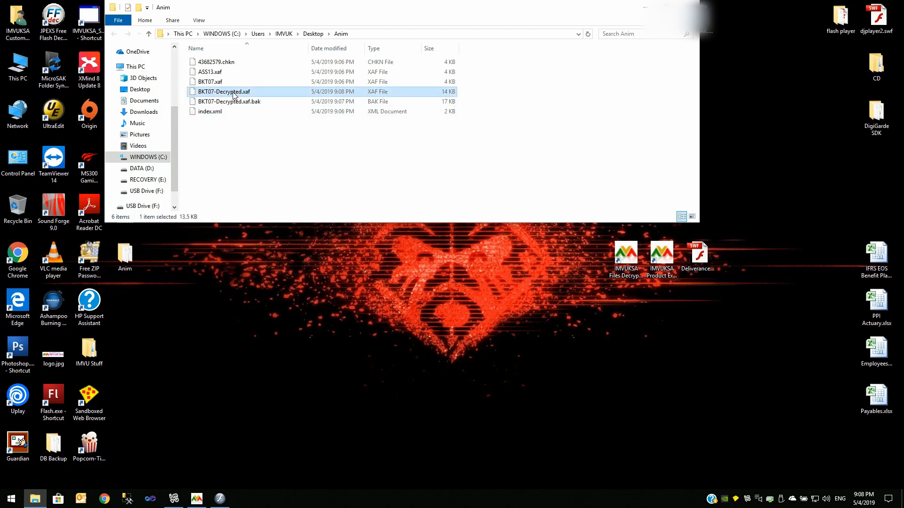
# Derive a new product from product ID 191 in the IMVU Creator Program and open its actions.
pyautogui.click(178, 498)
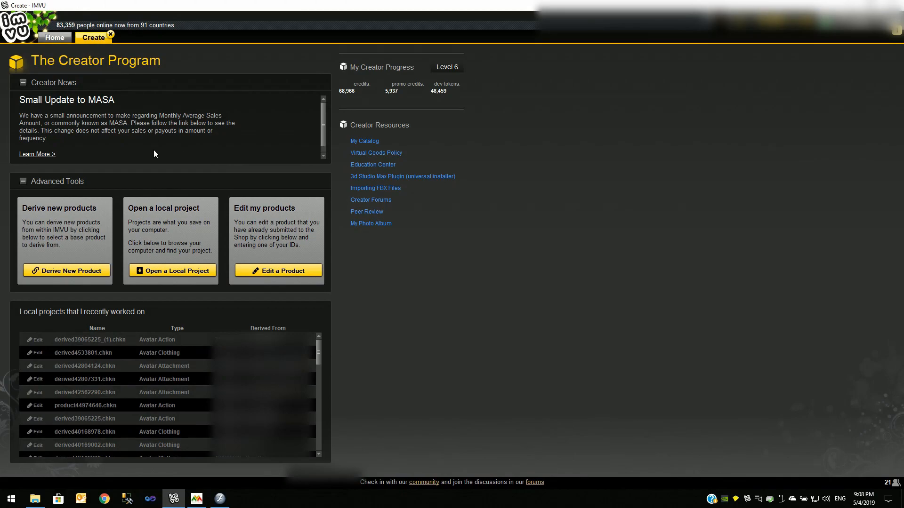
pyautogui.click(71, 271)
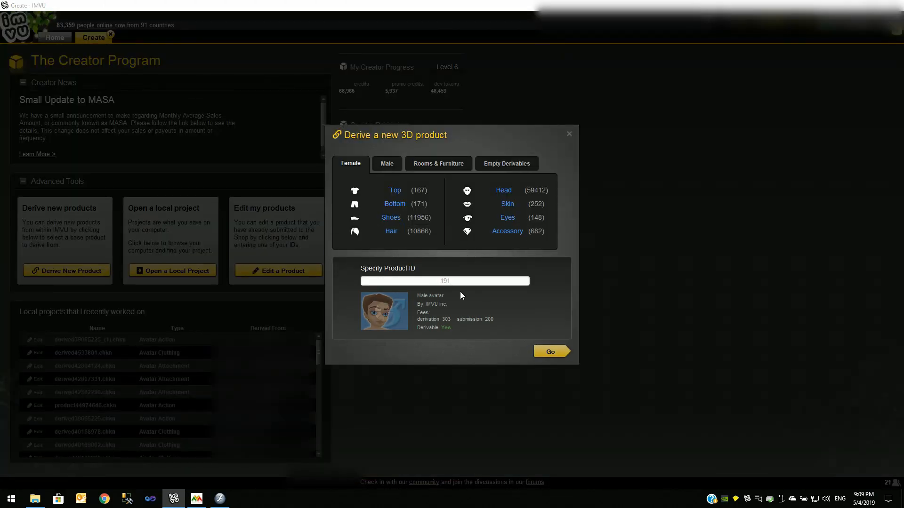
pyautogui.click(550, 352)
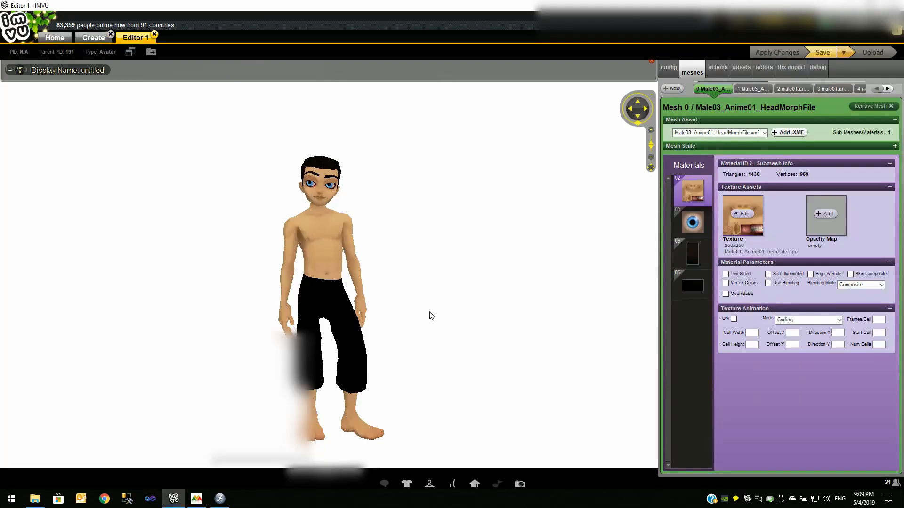
pyautogui.click(718, 74)
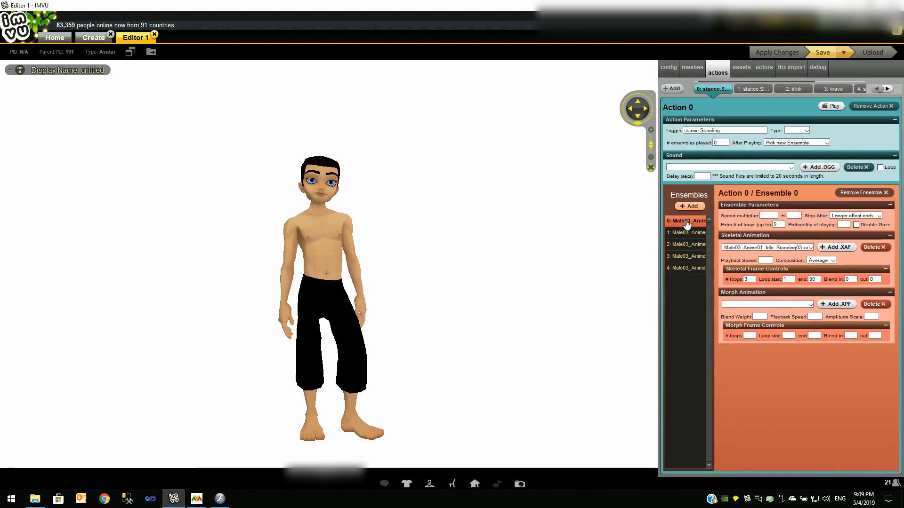
# Replace the skeletal animation of all five ensembles of Action 0 with BKT07-Decrypted.xaf from the Anim folder.
pyautogui.click(837, 247)
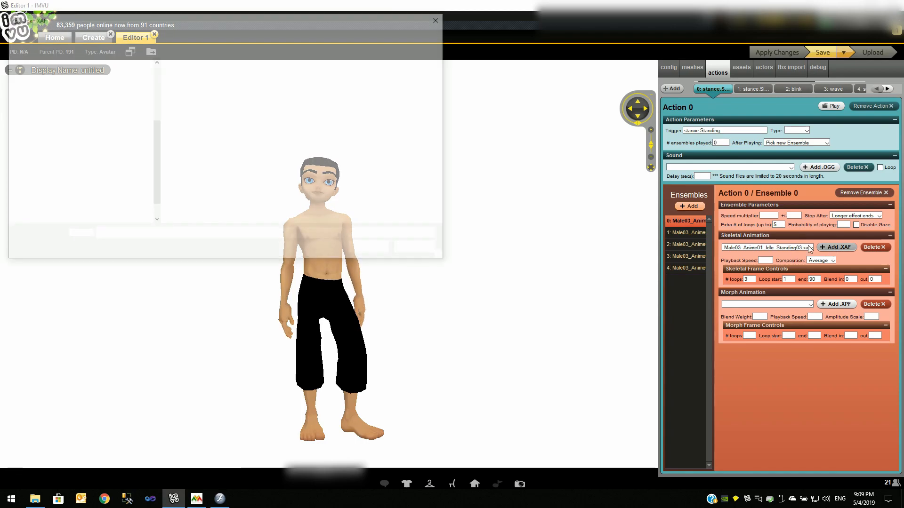
pyautogui.doubleClick(215, 96)
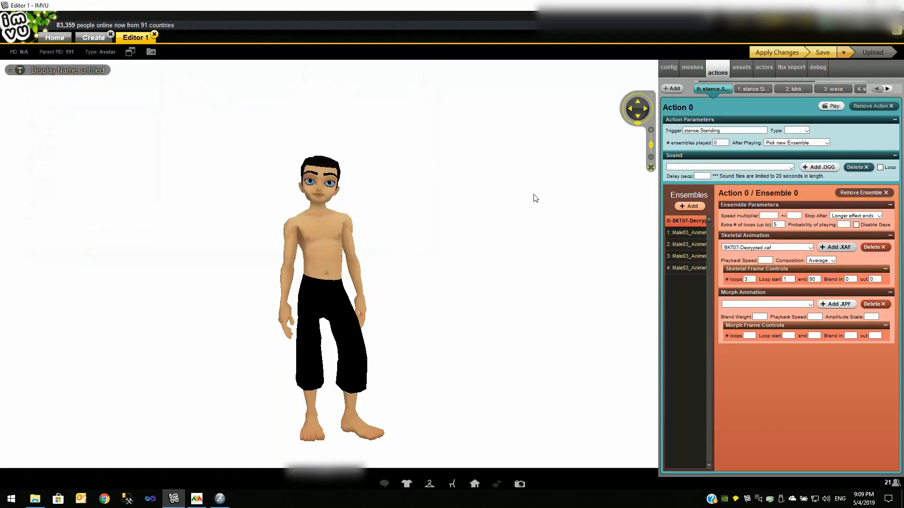
pyautogui.click(688, 233)
pyautogui.click(837, 248)
pyautogui.click(216, 97)
pyautogui.doubleClick(216, 96)
pyautogui.click(688, 245)
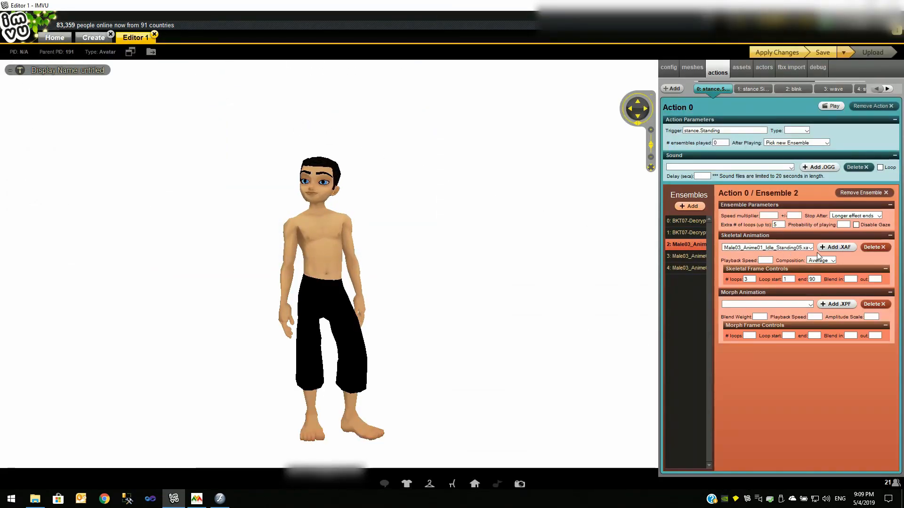
pyautogui.click(837, 247)
pyautogui.click(216, 96)
pyautogui.doubleClick(216, 96)
pyautogui.click(688, 256)
pyautogui.click(836, 248)
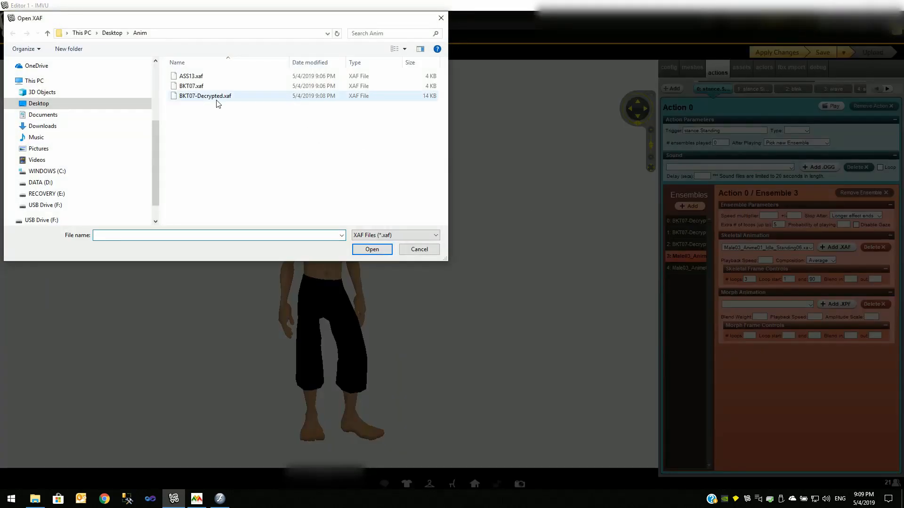
pyautogui.doubleClick(215, 96)
pyautogui.click(687, 268)
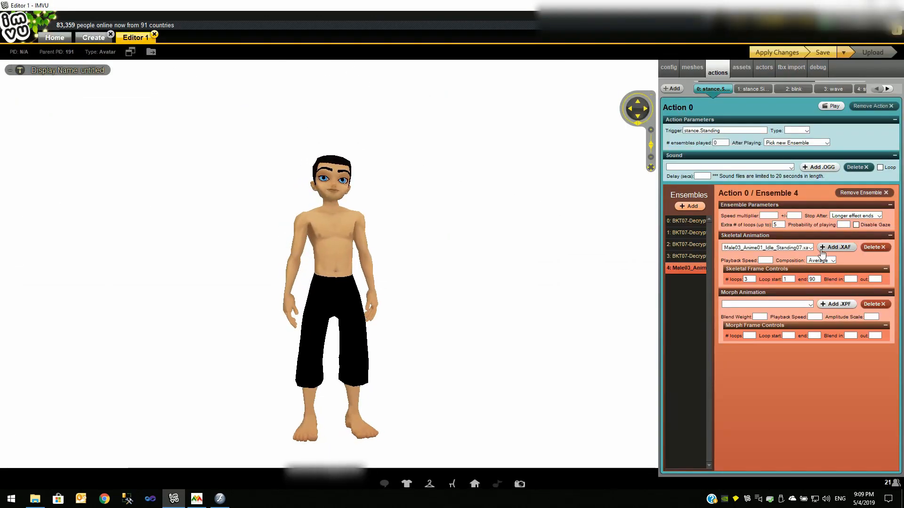
pyautogui.click(828, 249)
pyautogui.doubleClick(216, 96)
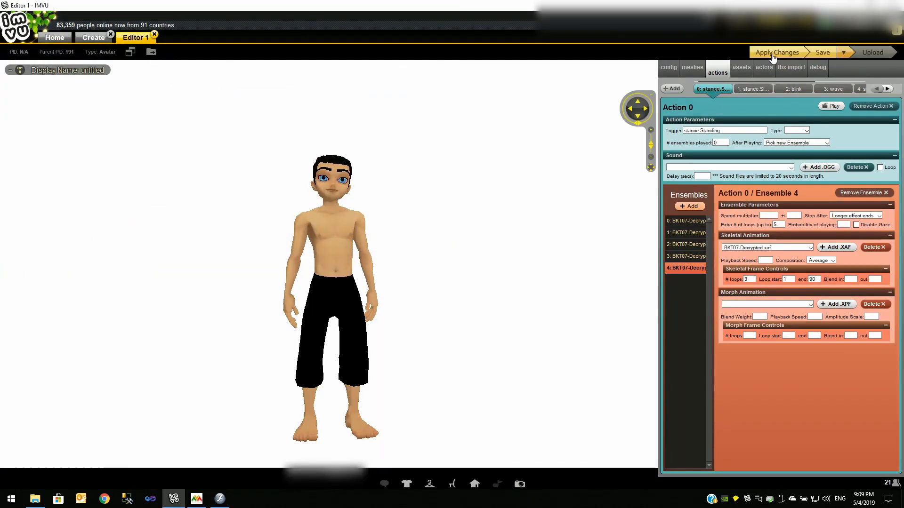
# Apply the changes to preview the avatar with the new animation.
pyautogui.click(772, 53)
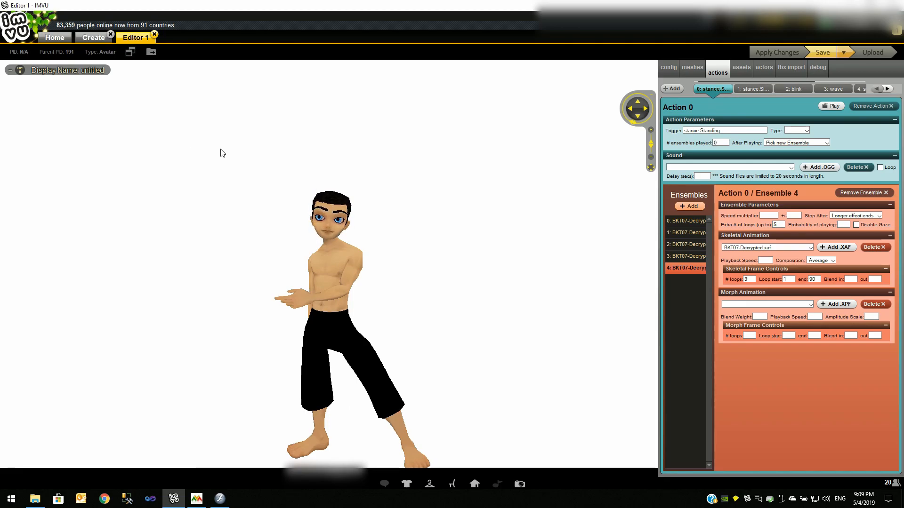
pyautogui.click(184, 449)
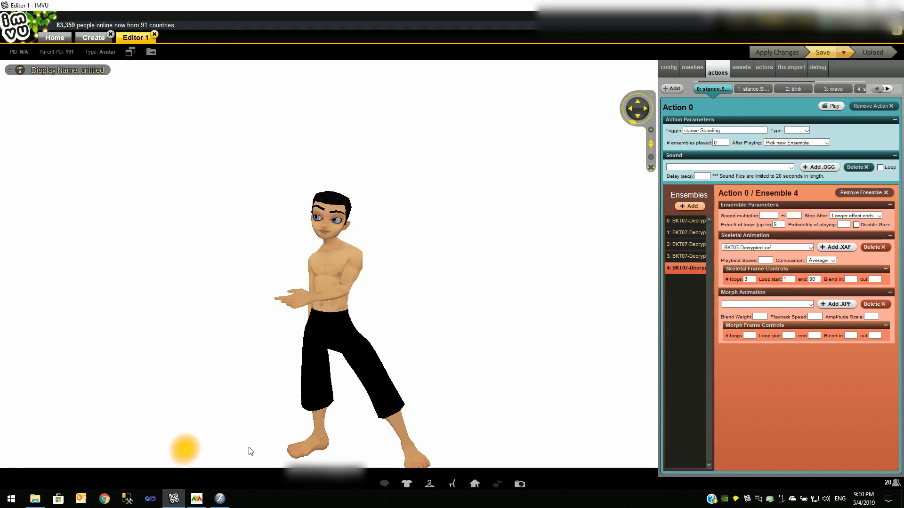